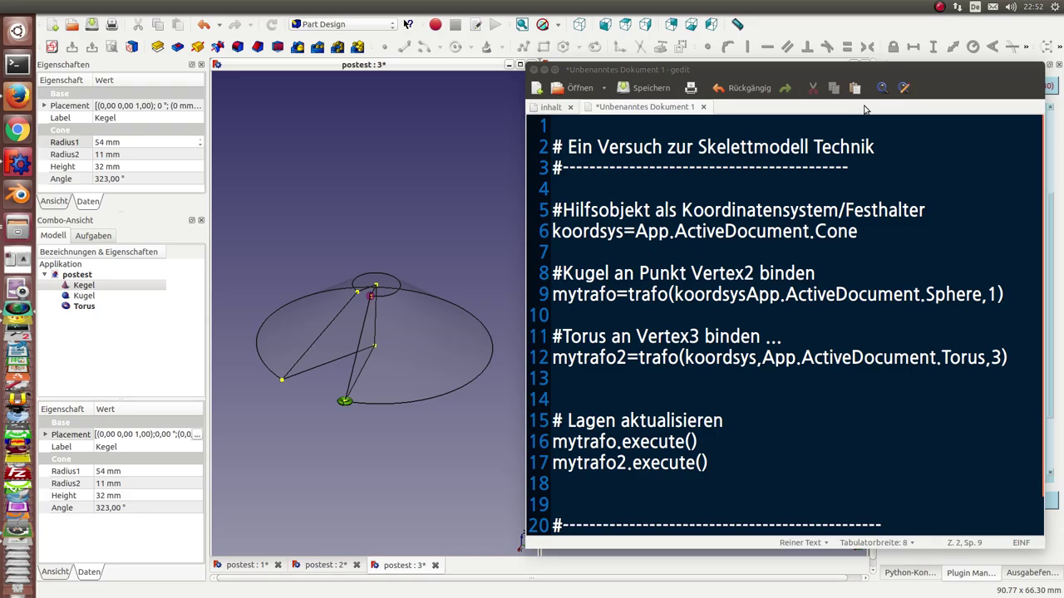
Bring the FreeCAD window with the three-view cone model back in front of gedit
left_click(404, 473)
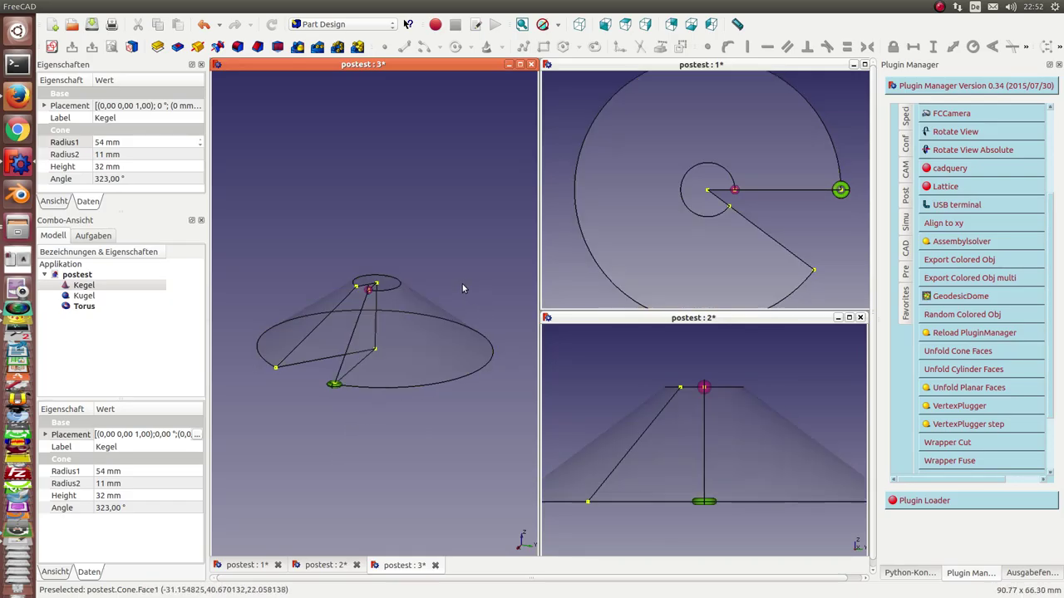
Switch from FreeCAD to the gedit skeleton-model script with Alt+Tab
key("alt+Tab")
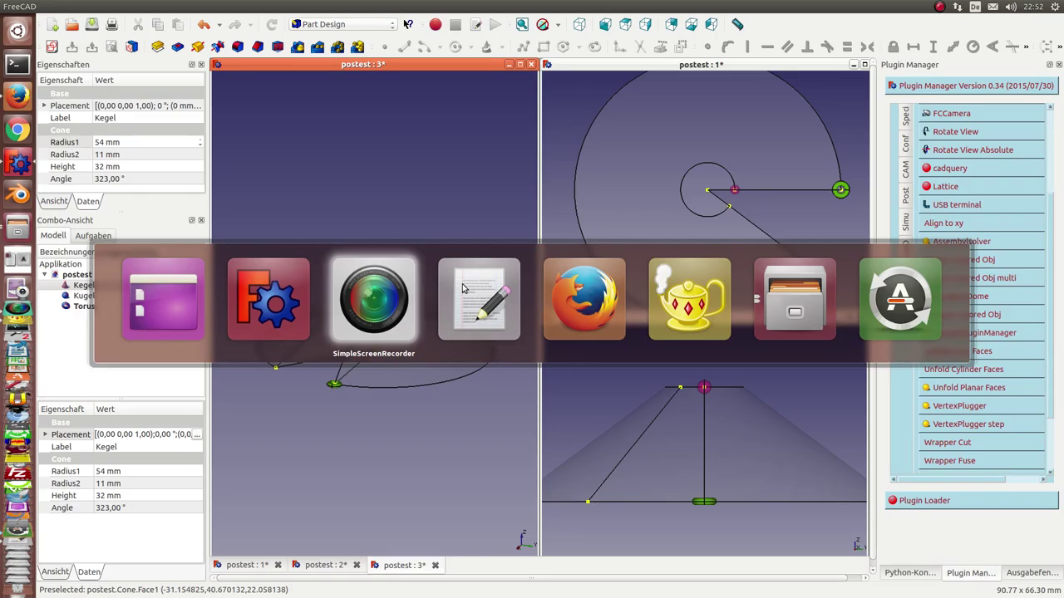
key("alt+Tab")
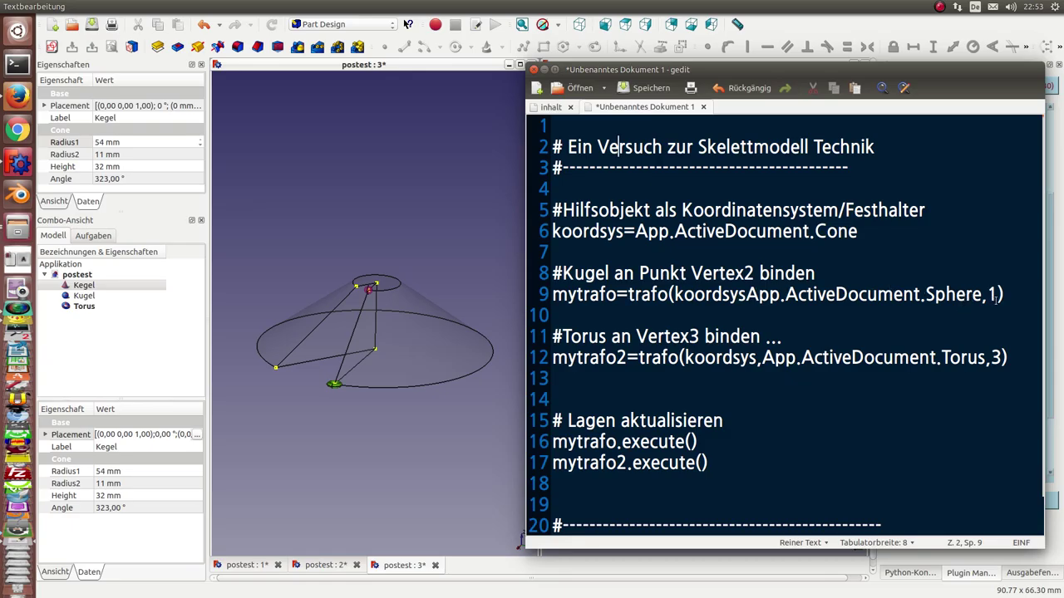
Highlight mytrafo, mytrafo2, Cone and the lines 16–17 execute calls, then return to FreeCAD
left_click_drag(616, 294, 554, 294)
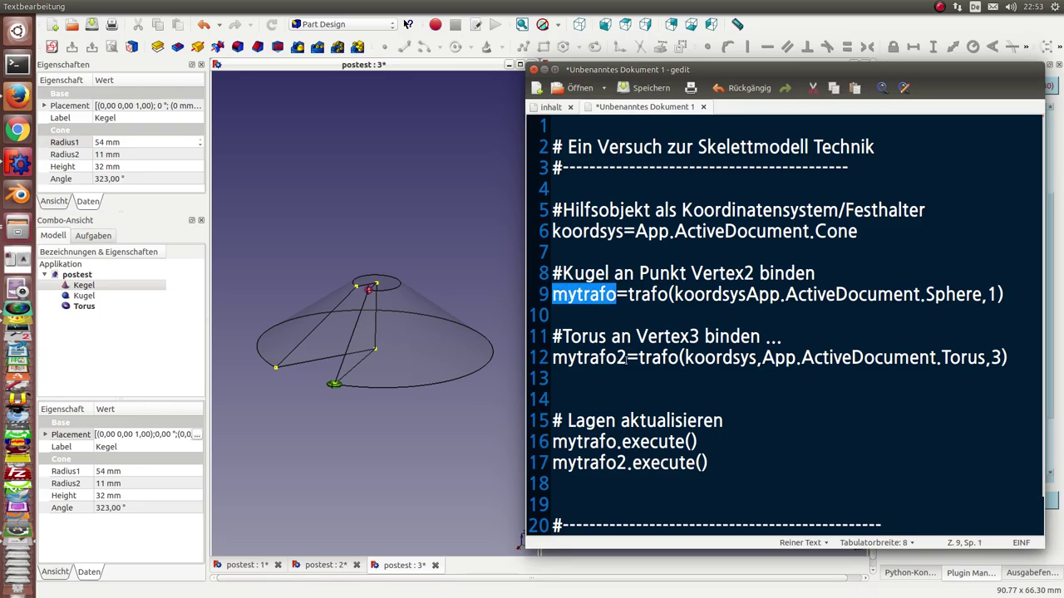
left_click_drag(625, 357, 554, 357)
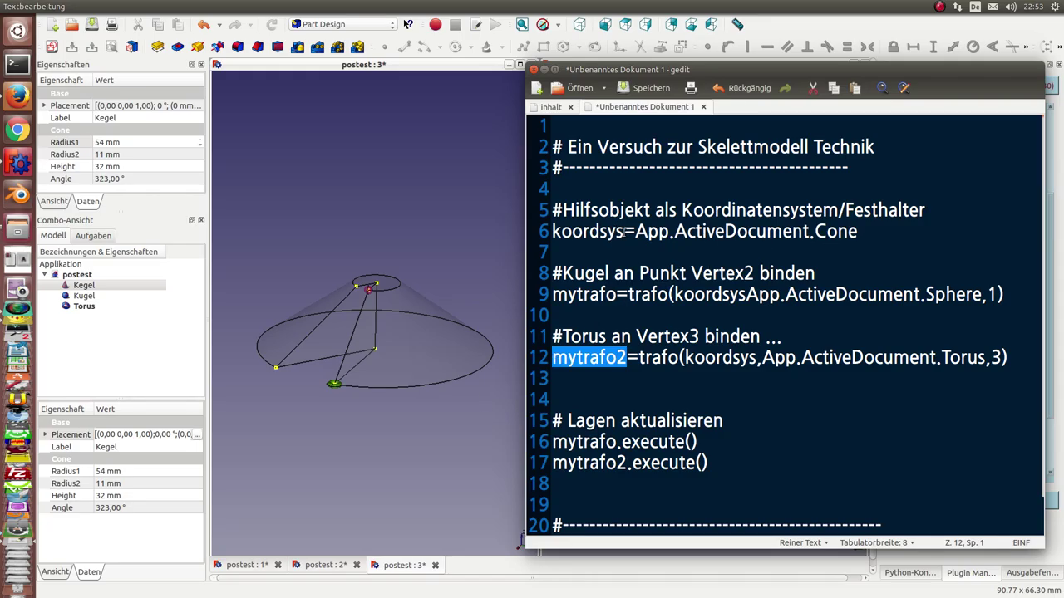
left_click_drag(857, 233, 816, 233)
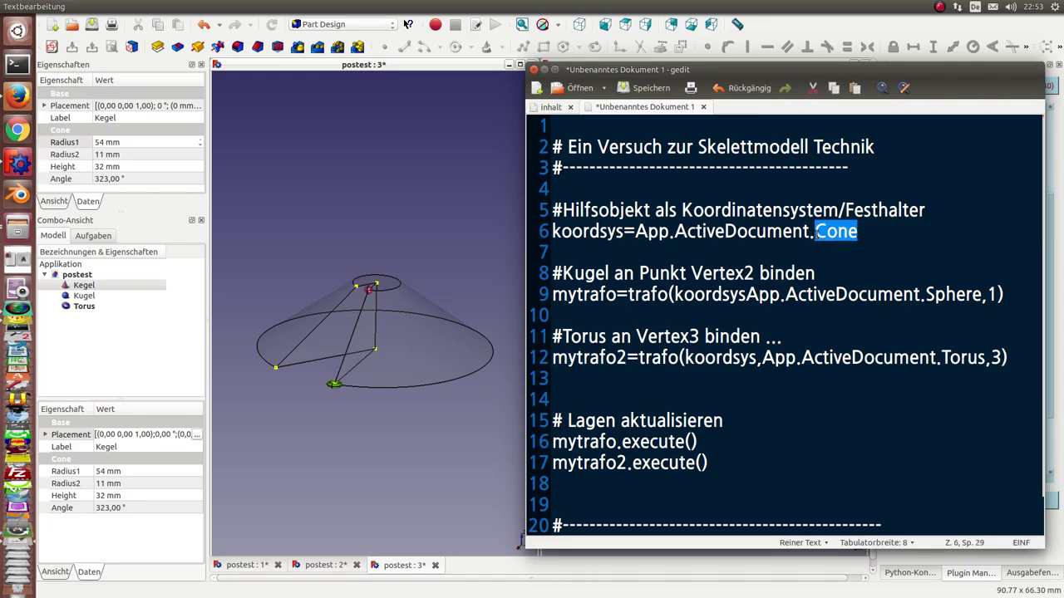
left_click(741, 432)
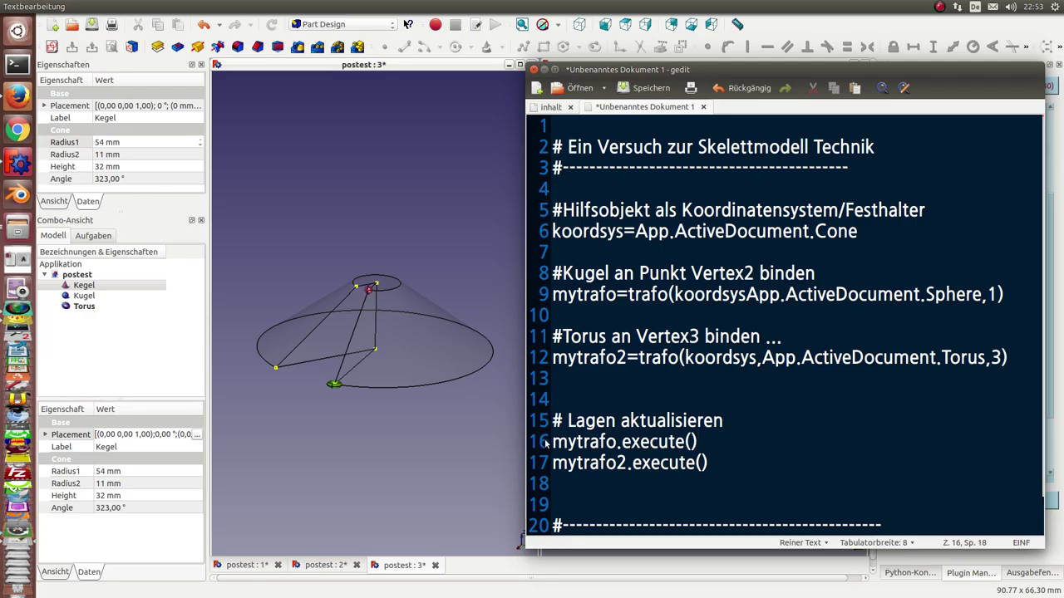
mouse_move(552, 441)
left_mouse_down()
mouse_move(627, 463)
mouse_move(767, 471)
left_mouse_up()
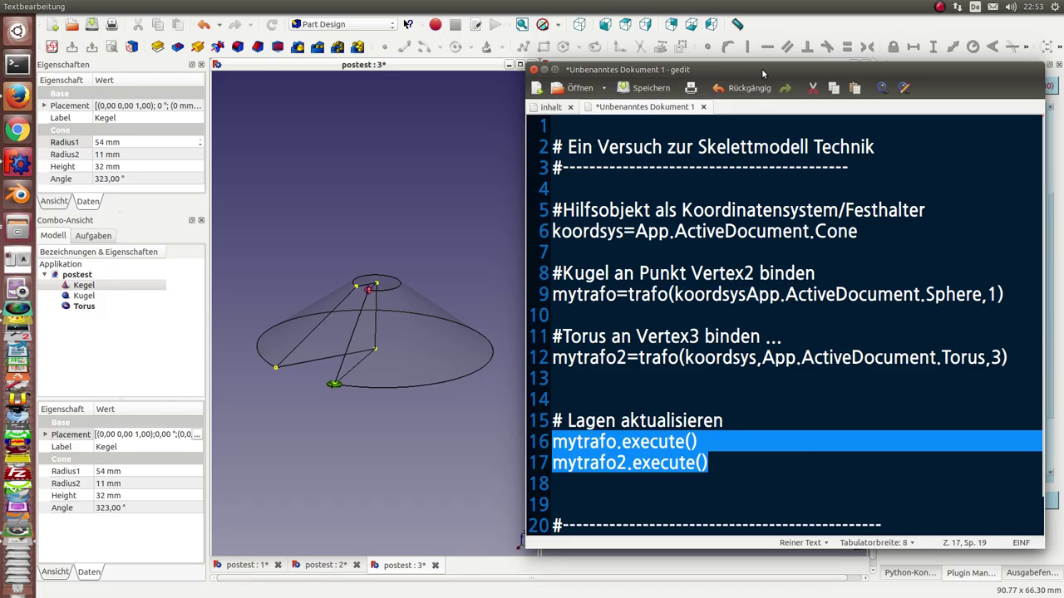
left_click_drag(766, 75, 775, 89)
left_click(792, 307)
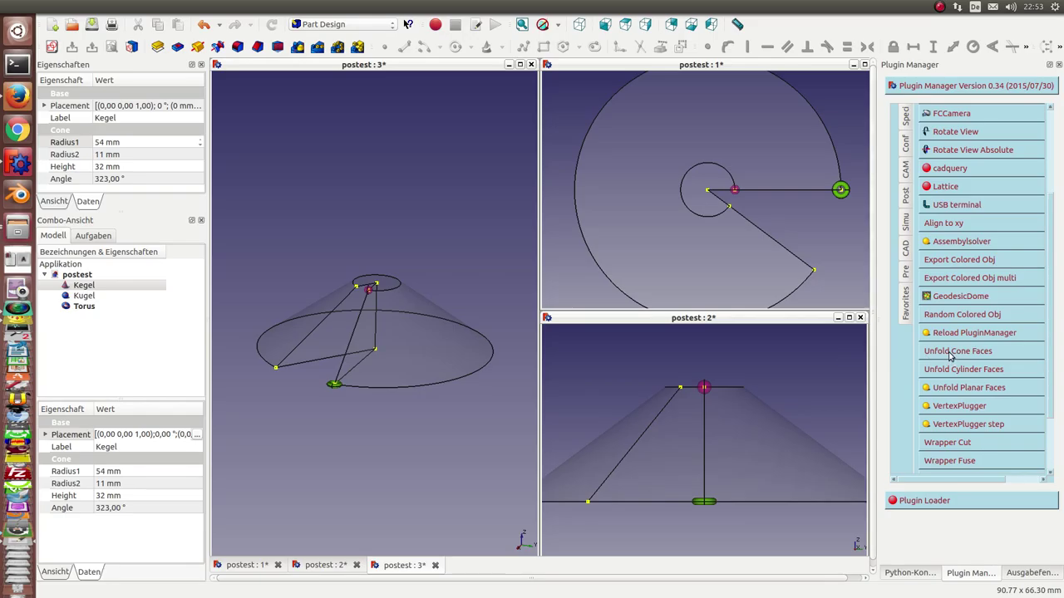
Run VertexPlugger, raise Kegel's Radius1 to 76 mm, and run a VertexPlugger step
left_click(961, 408)
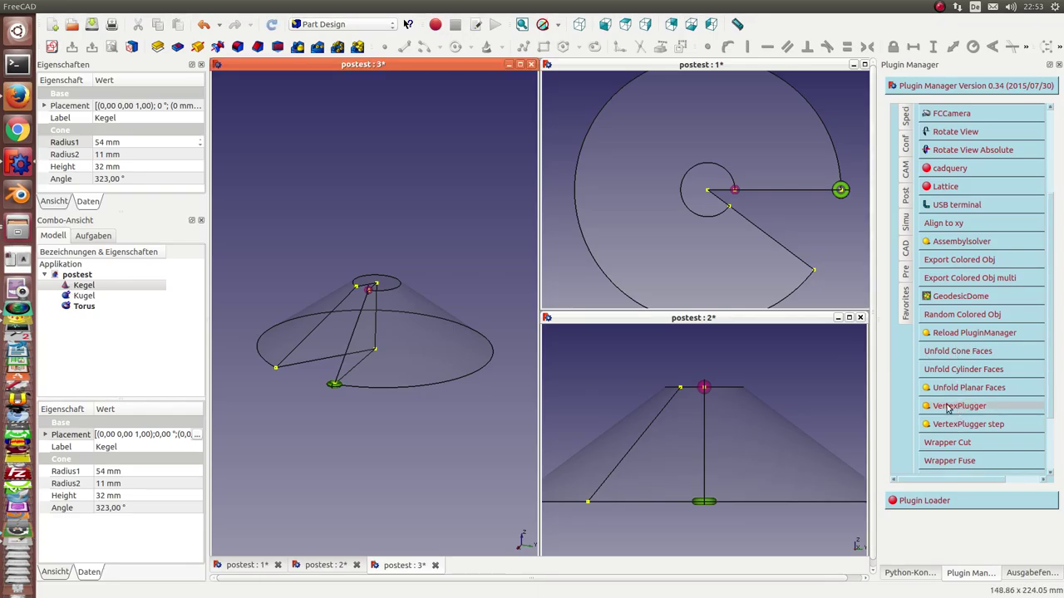
left_click(948, 407)
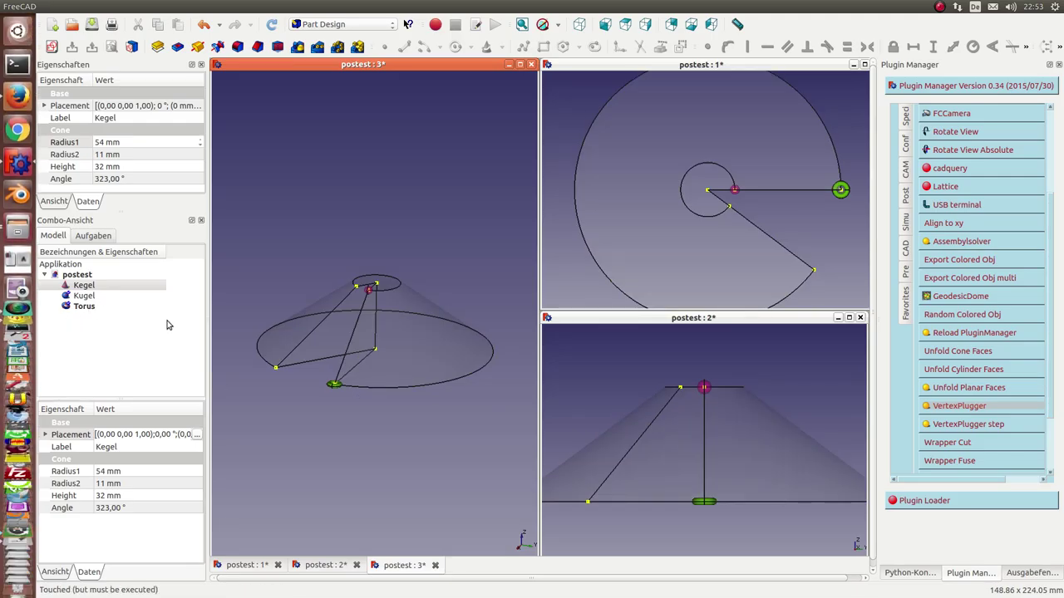
left_click(98, 288)
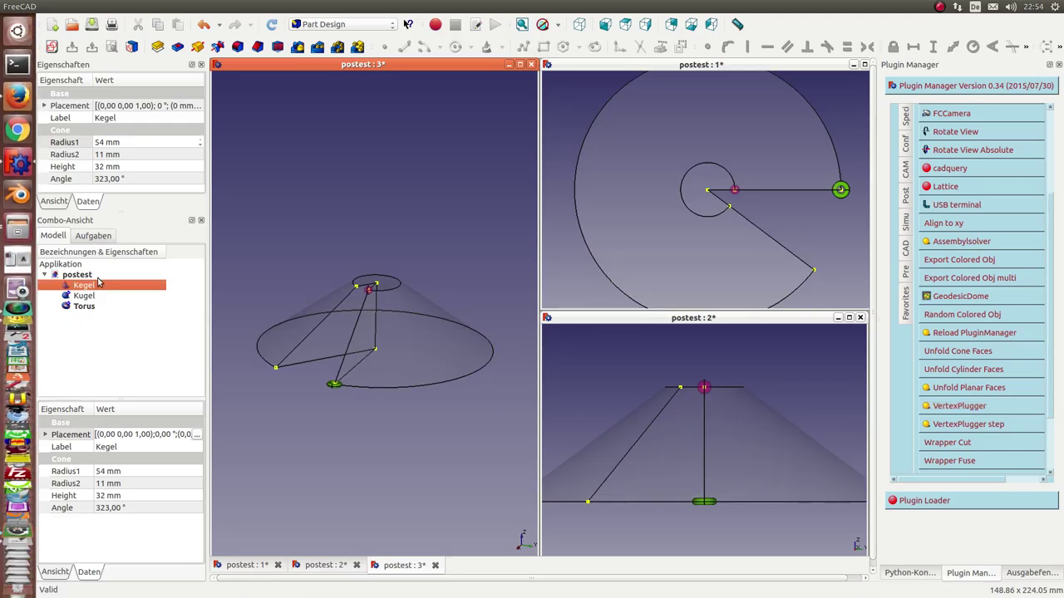
left_click(144, 144)
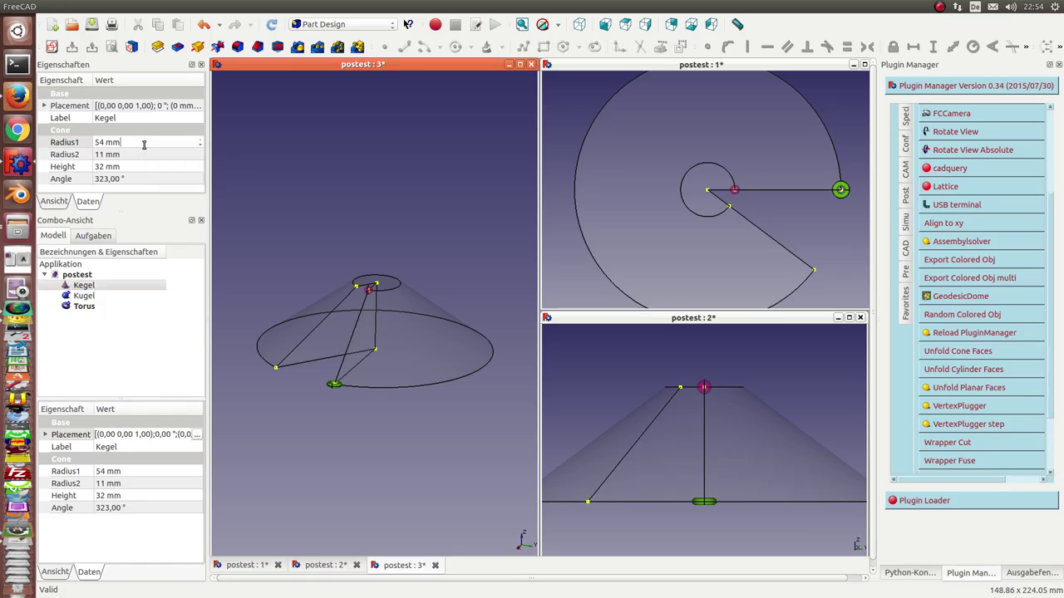
scroll(144, 145, "up", 4)
scroll(143, 145, "up", 4)
scroll(144, 145, "up", 4)
scroll(144, 145, "up", 3)
scroll(144, 145, "up", 3)
scroll(144, 144, "up", 2)
scroll(144, 145, "up", 2)
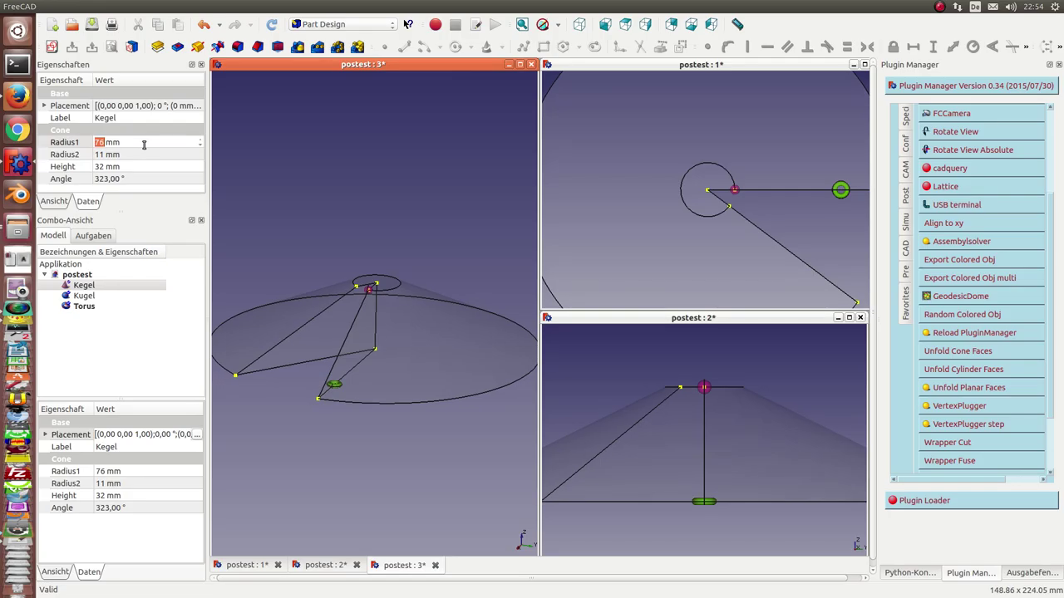
left_click(1004, 426)
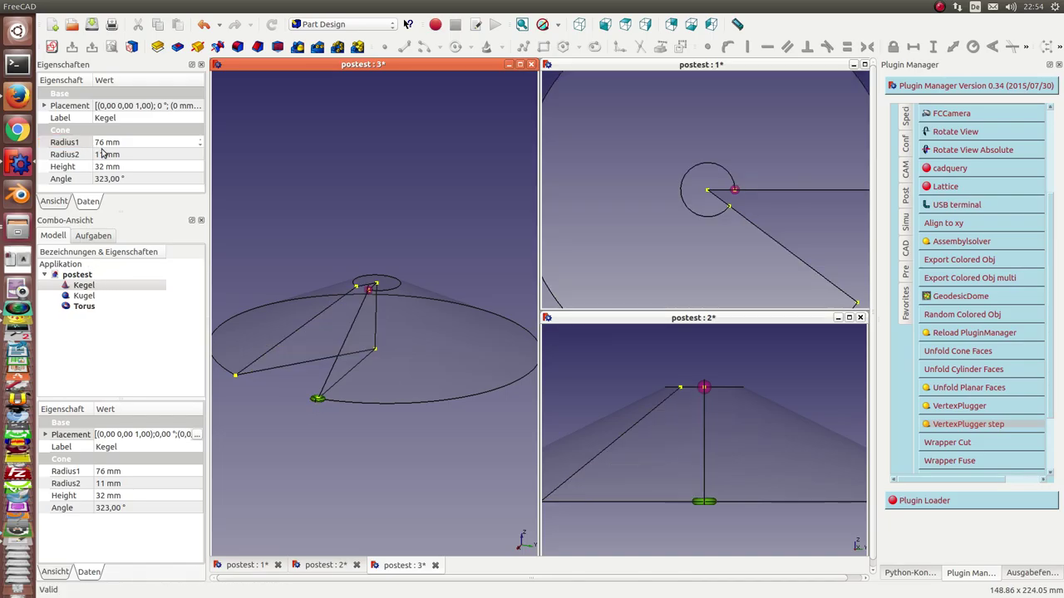
Set Kegel's Radius2 to 33 mm and Height to 57 mm, then rerun the vertex binding
left_click(146, 155)
scroll(147, 156, "up", 3)
scroll(148, 156, "up", 4)
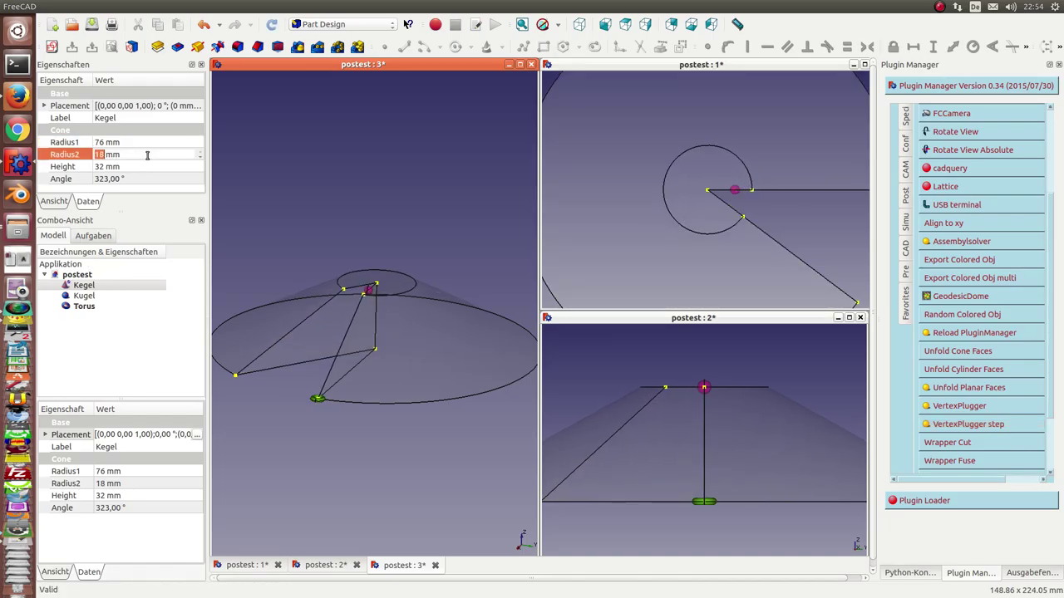
scroll(147, 155, "up", 4)
scroll(147, 156, "up", 5)
scroll(147, 155, "up", 6)
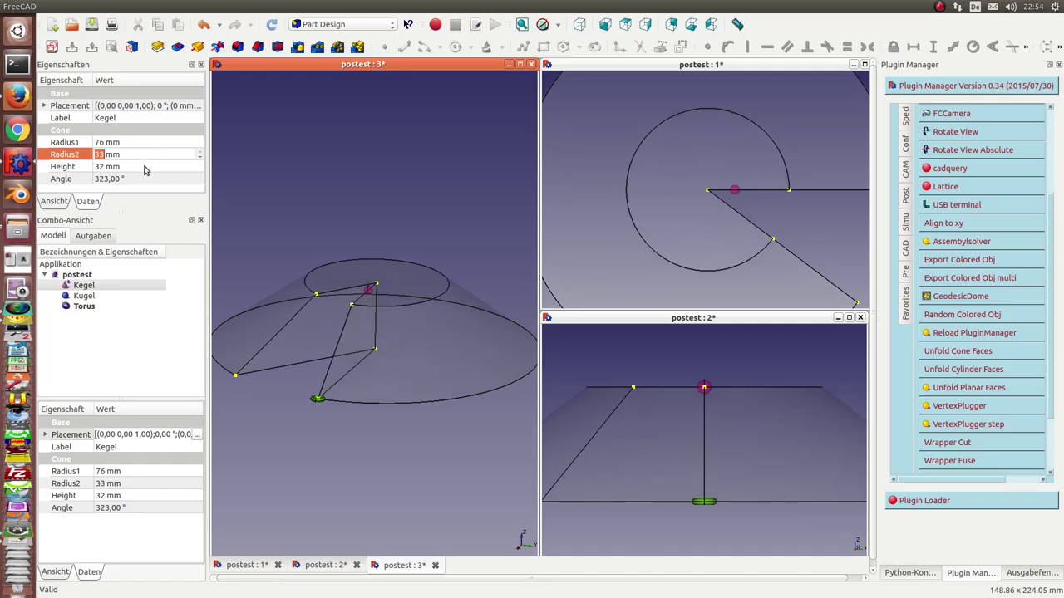
left_click(144, 166)
scroll(144, 168, "up", 4)
scroll(145, 167, "up", 5)
scroll(144, 166, "up", 5)
scroll(146, 166, "up", 5)
scroll(145, 167, "up", 6)
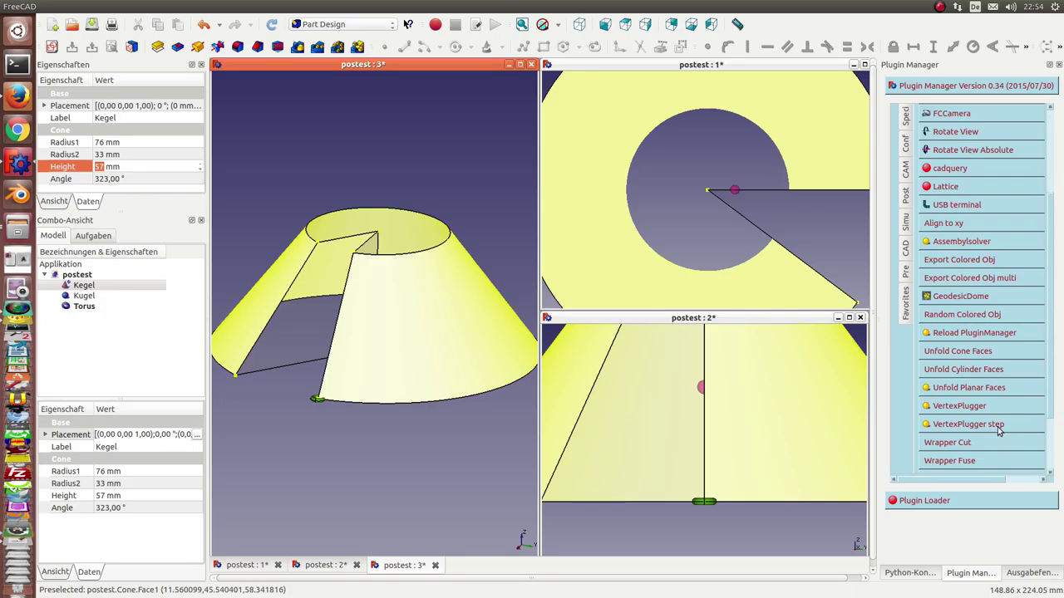
left_click(998, 428)
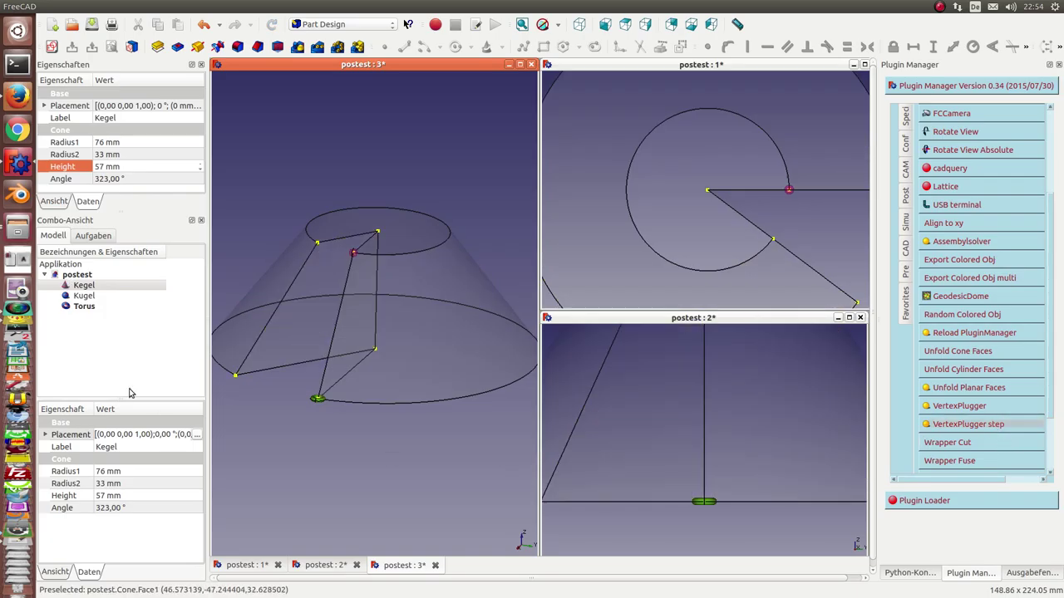
Lower the cone's Angle to 315° and open its Placement dialog
left_click(149, 178)
scroll(148, 178, "down", 3)
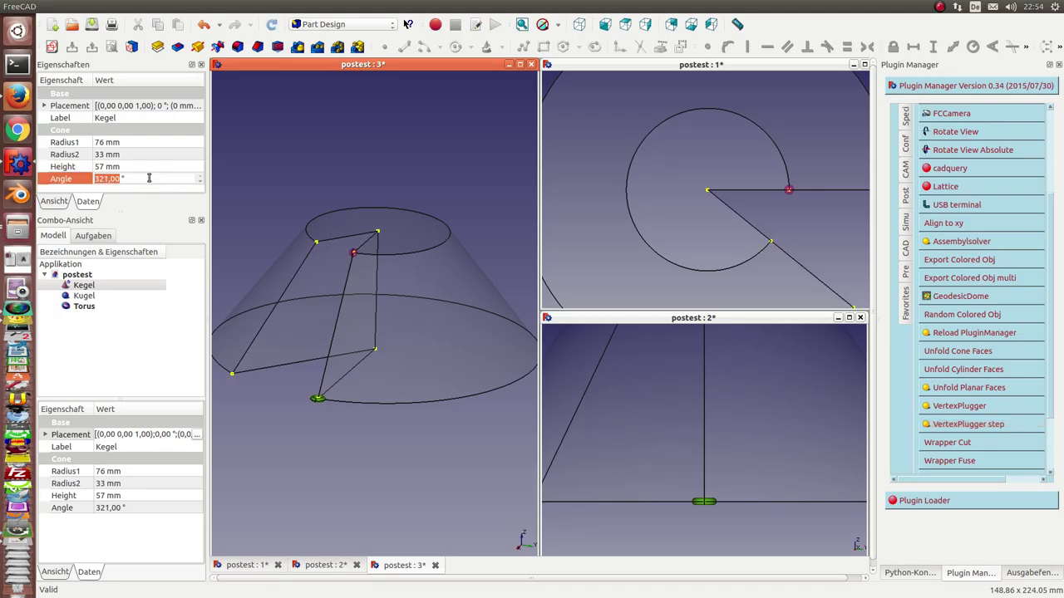
scroll(149, 178, "down", 2)
scroll(149, 178, "down", 3)
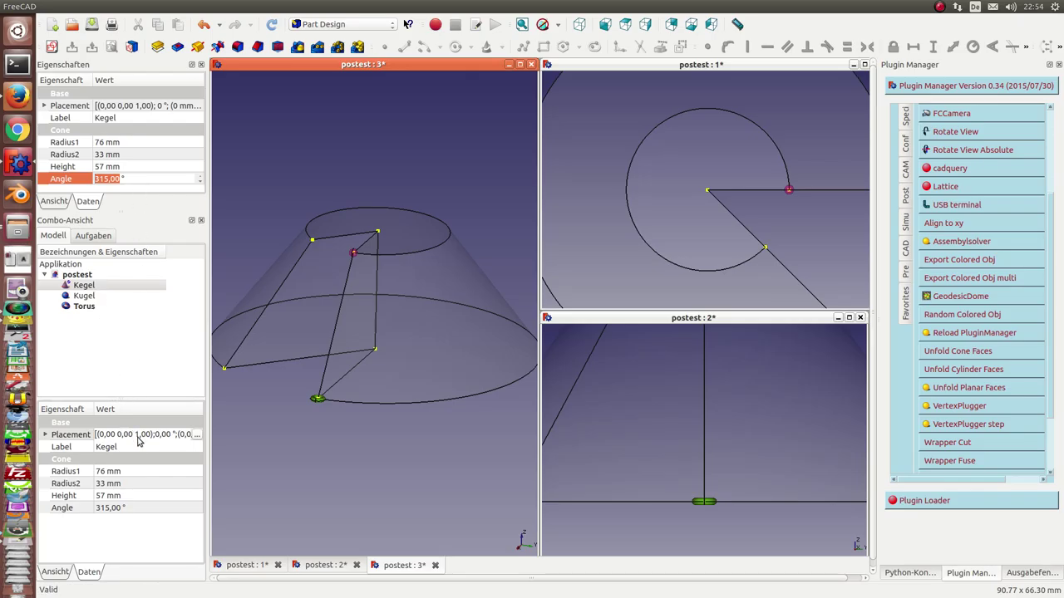
left_click(198, 436)
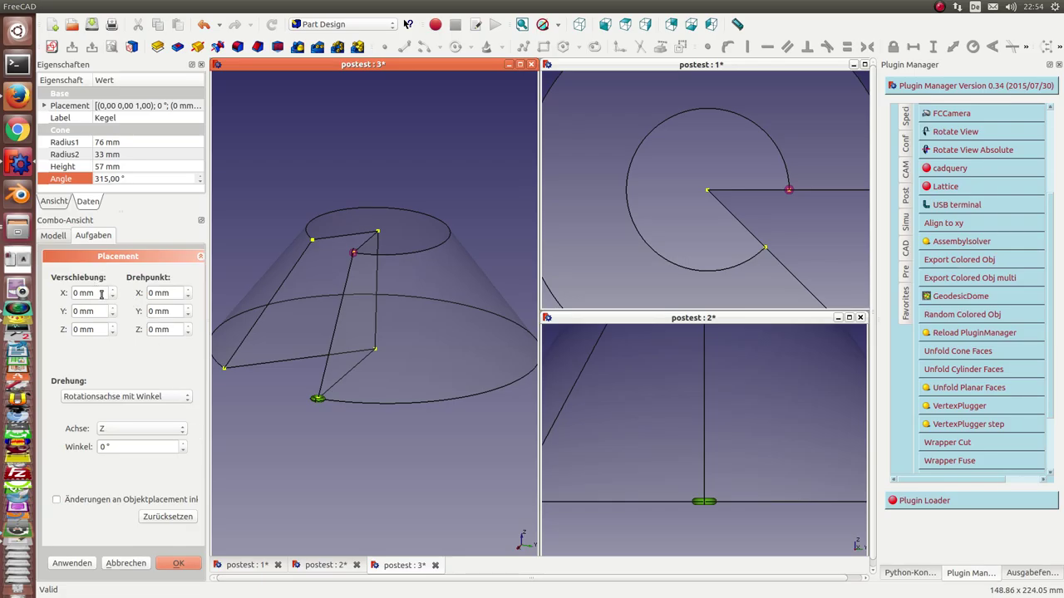
Move the cone to Z = -6 mm, apply it, and snap the sphere back onto its vertex
scroll(98, 329, "down", 2)
scroll(99, 329, "down", 2)
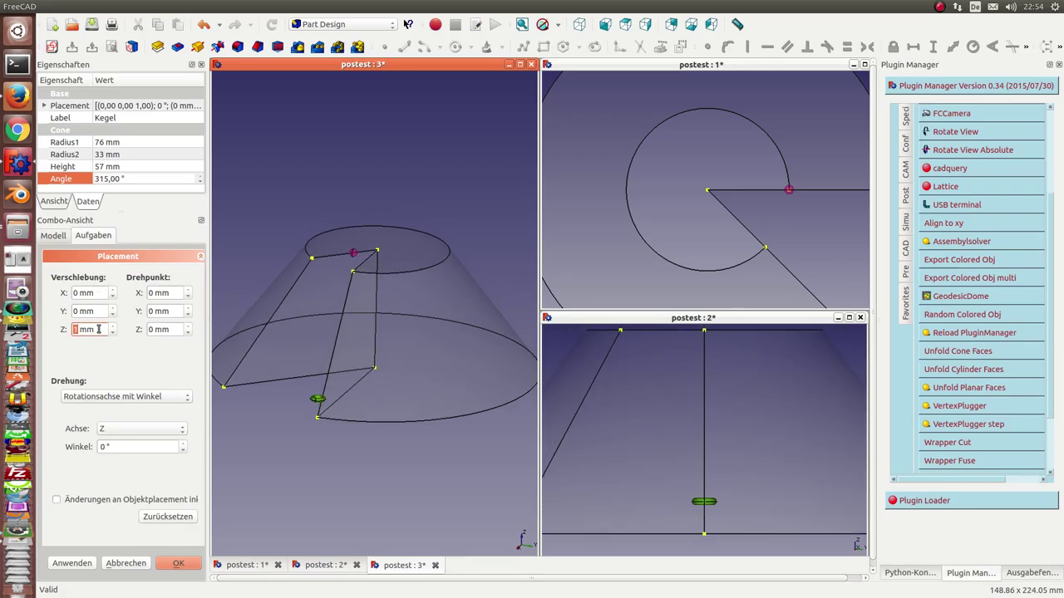
scroll(99, 330, "down", 2)
scroll(98, 329, "down", 2)
scroll(99, 329, "down", 2)
scroll(99, 329, "down", 2)
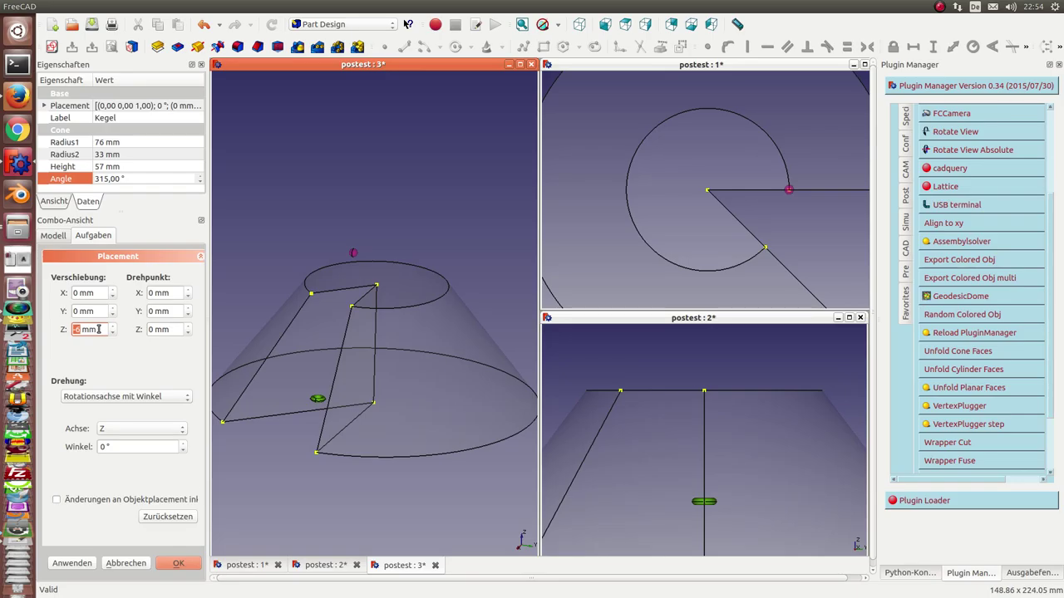
left_click(994, 427)
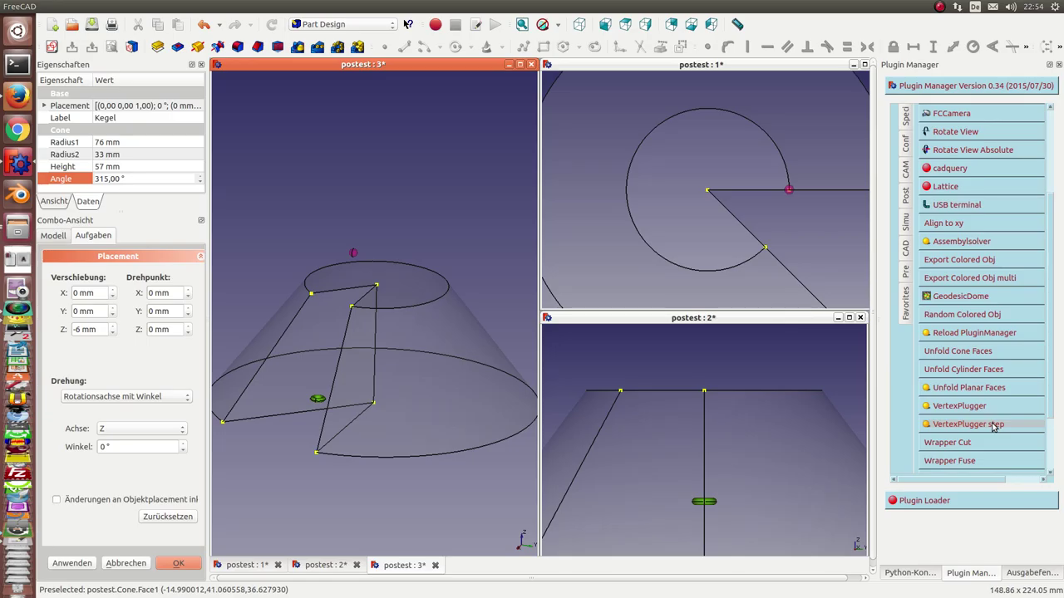
left_click(72, 563)
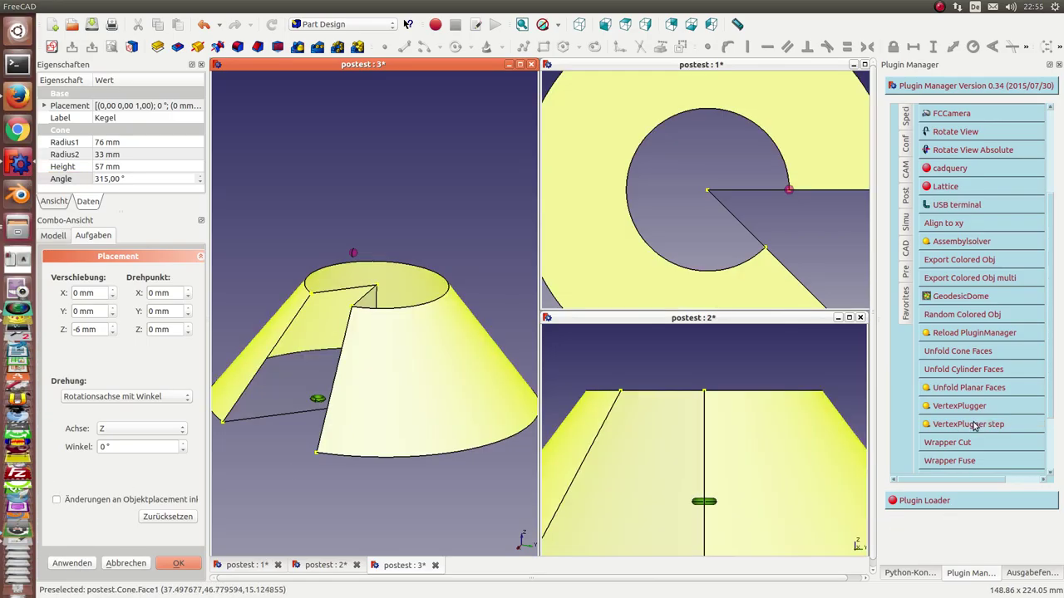
left_click(975, 424)
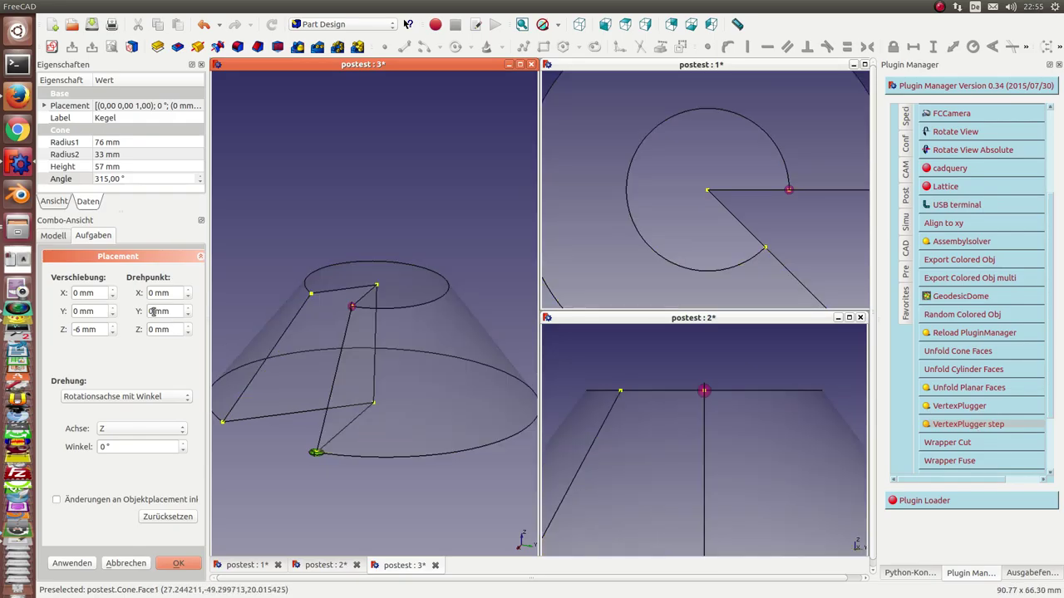
Rotate the cone 15° about Z, apply, re-bind the sphere, and confirm the placement
left_click(139, 447)
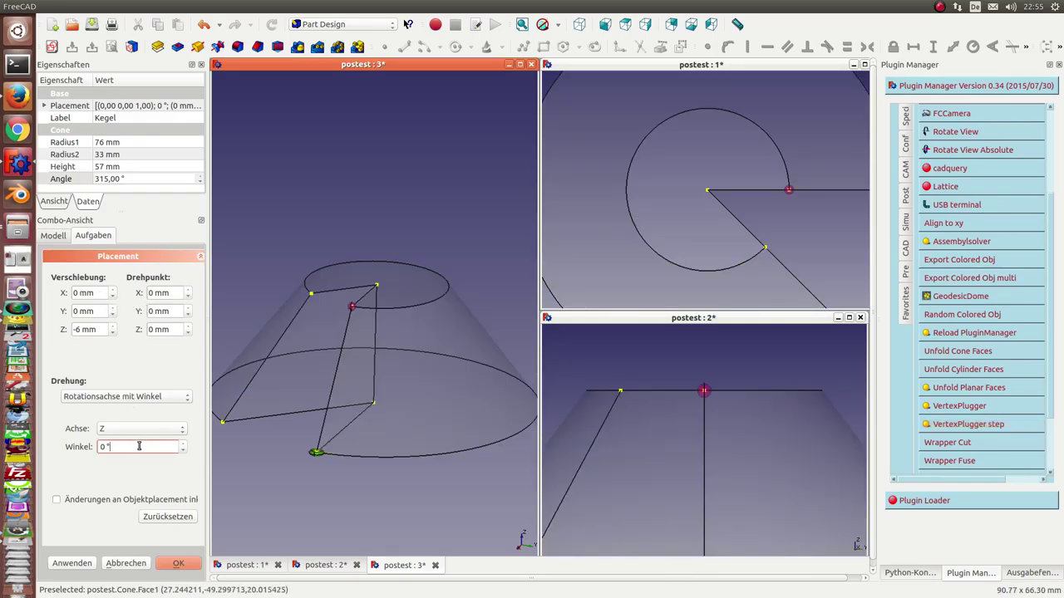
scroll(139, 447, "up", 3)
scroll(139, 446, "up", 3)
scroll(139, 446, "up", 2)
scroll(138, 446, "up", 2)
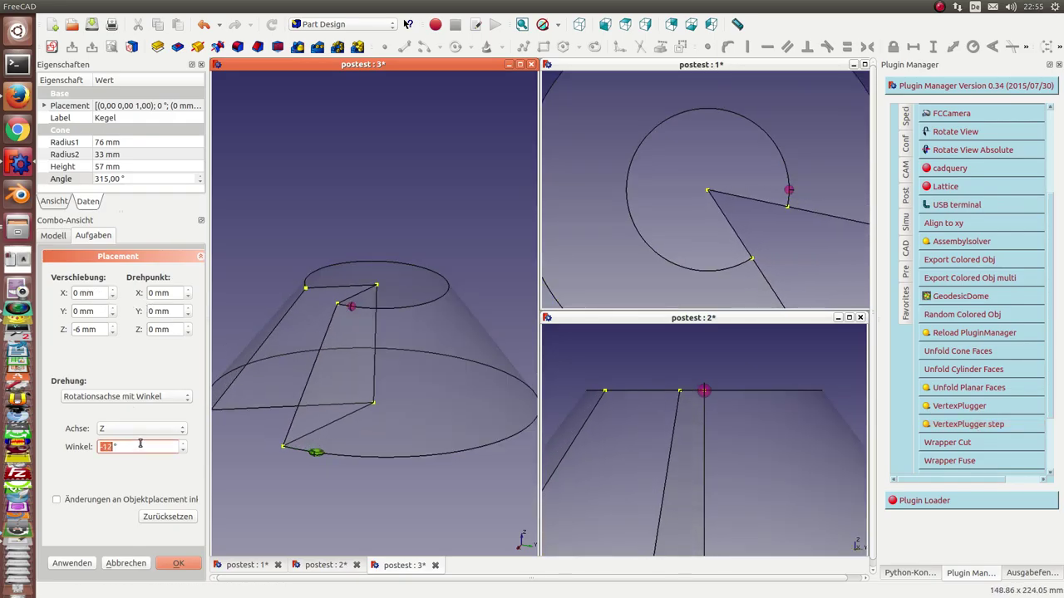
scroll(140, 446, "up", 2)
scroll(140, 446, "up", 2)
scroll(141, 446, "up", 4)
scroll(141, 446, "up", 3)
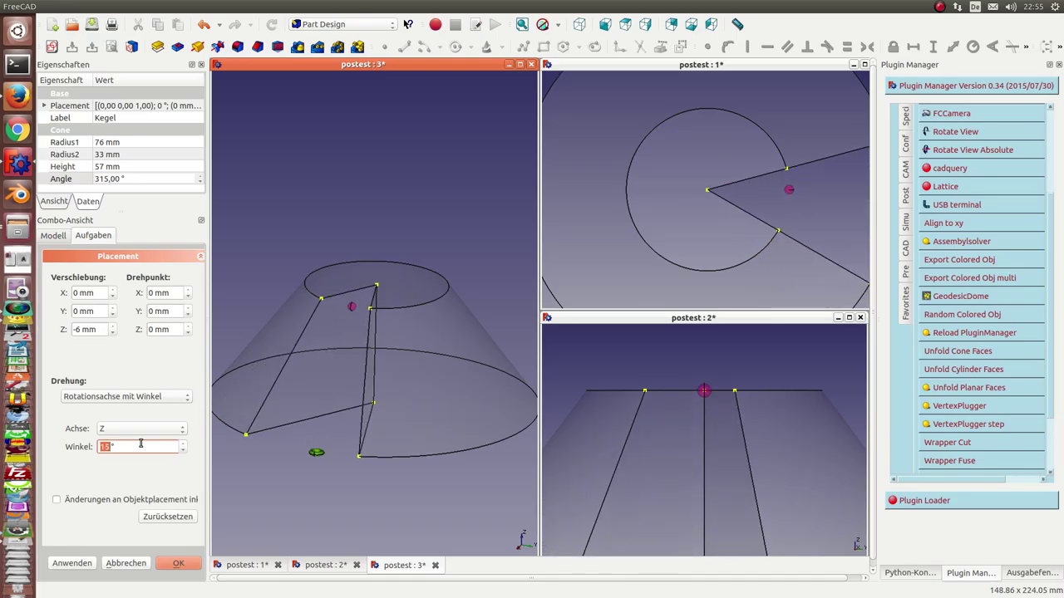
left_click(83, 565)
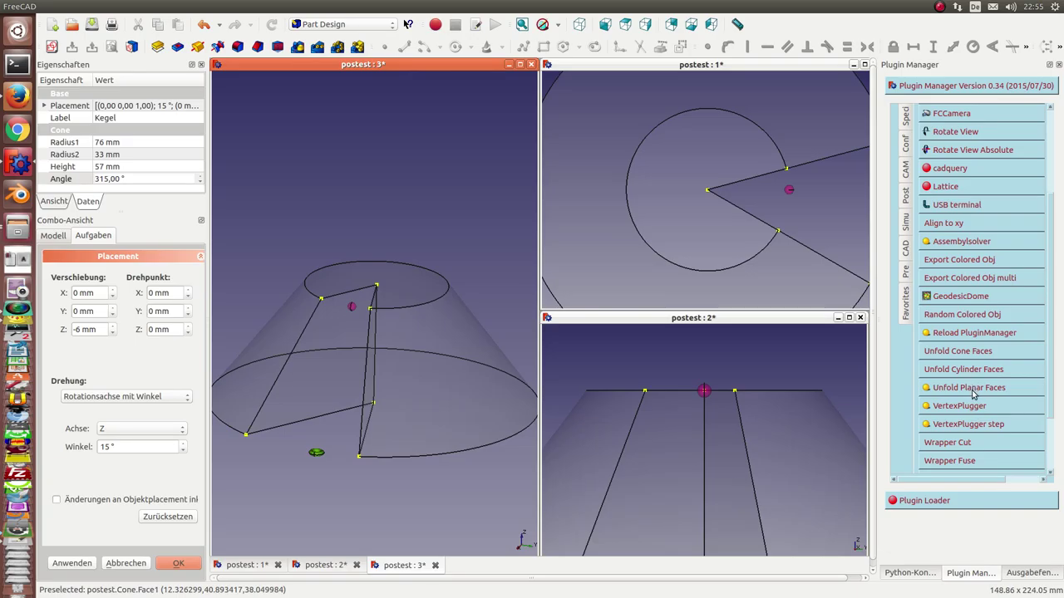
left_click(975, 425)
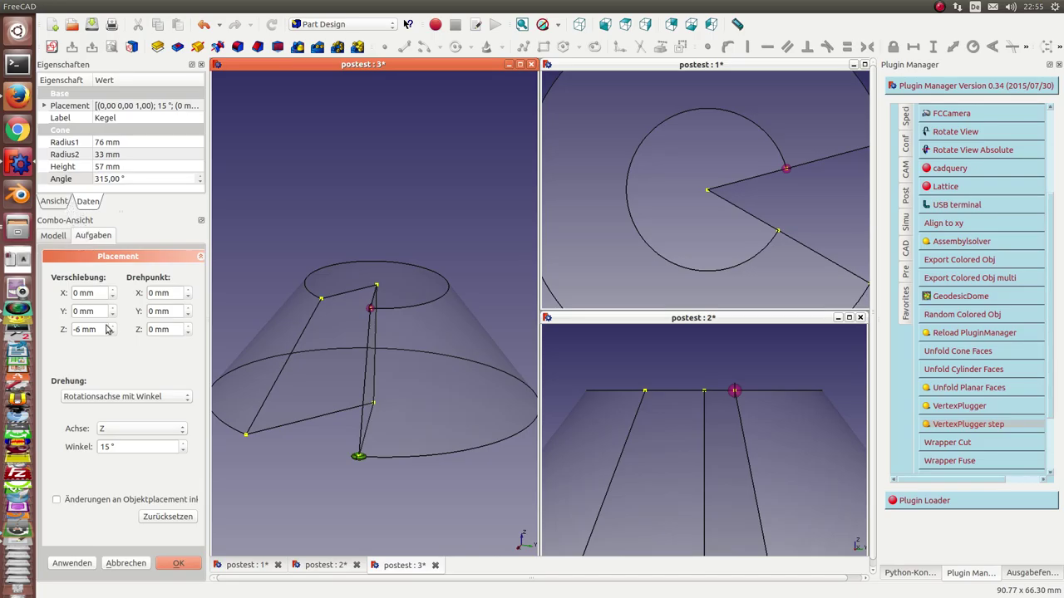
left_click(177, 564)
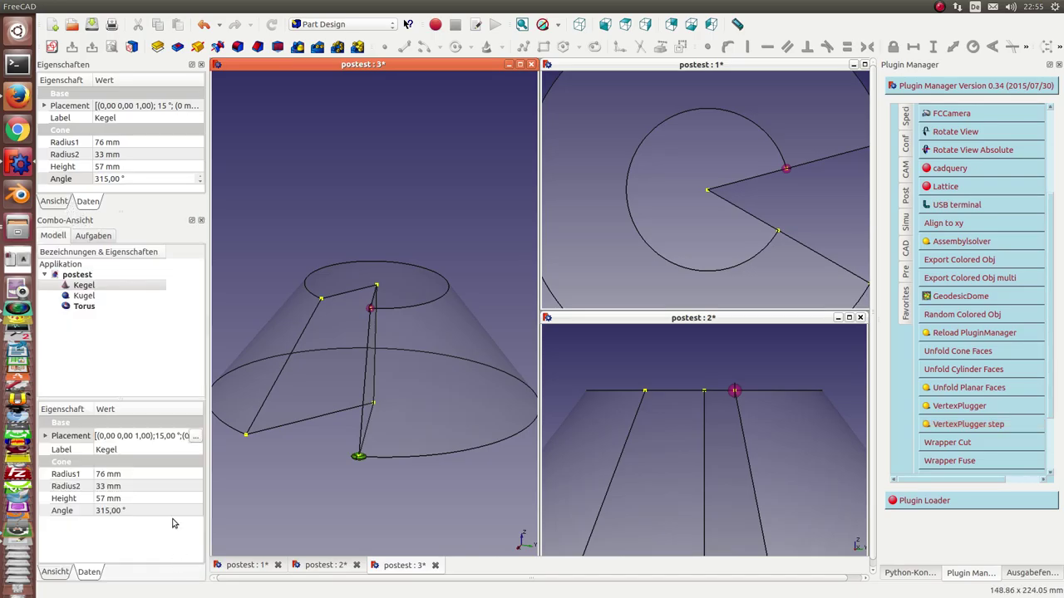
Raise the sphere Kugel's X placement offset, apply and confirm, then run VertexPlugger
left_click(89, 300)
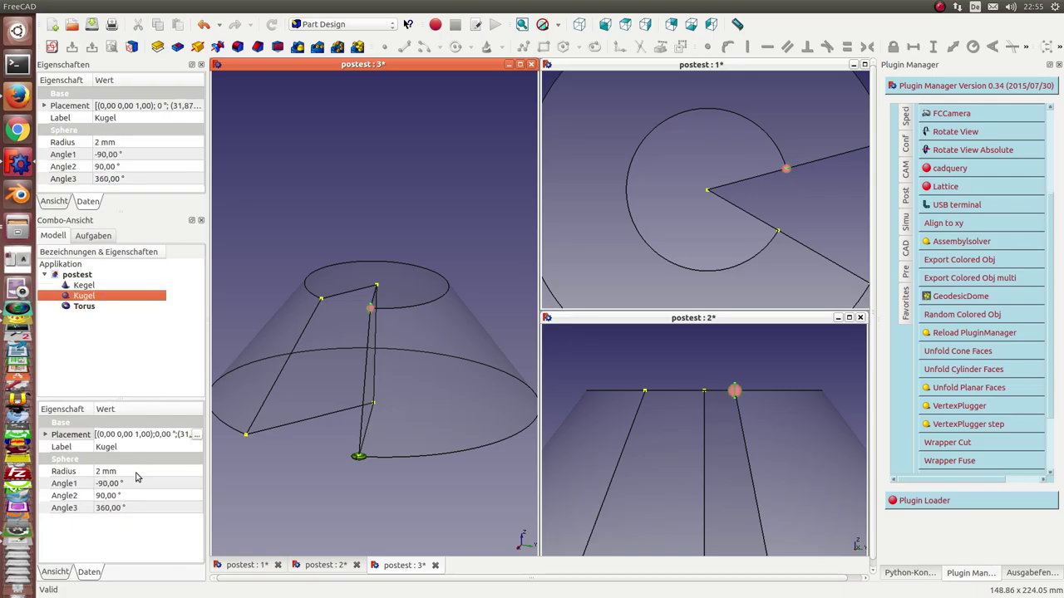
left_click(197, 435)
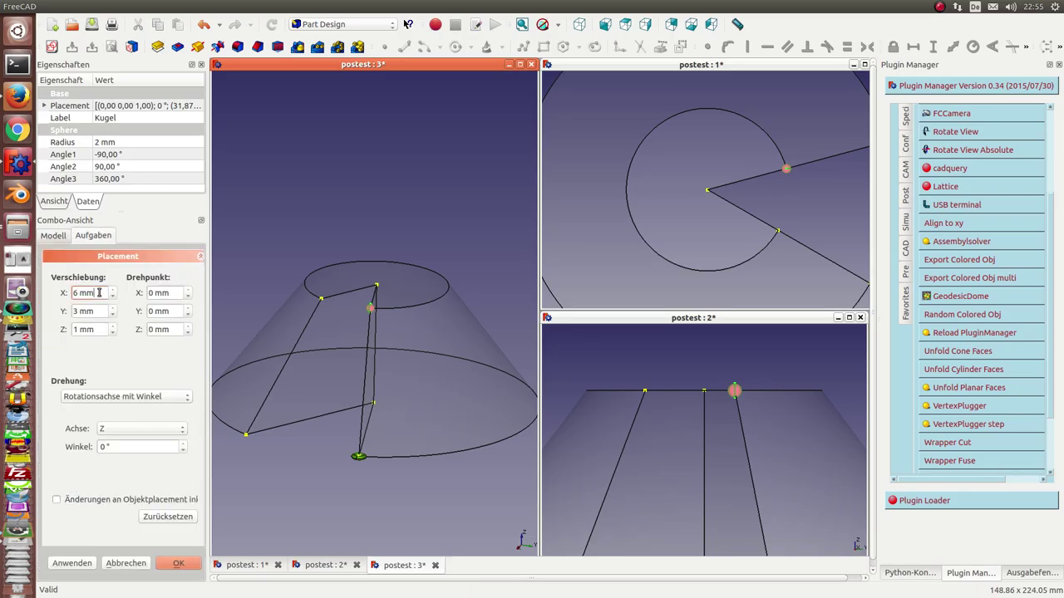
scroll(99, 293, "up", 1)
scroll(99, 292, "up", 1)
scroll(99, 293, "up", 2)
left_click(88, 566)
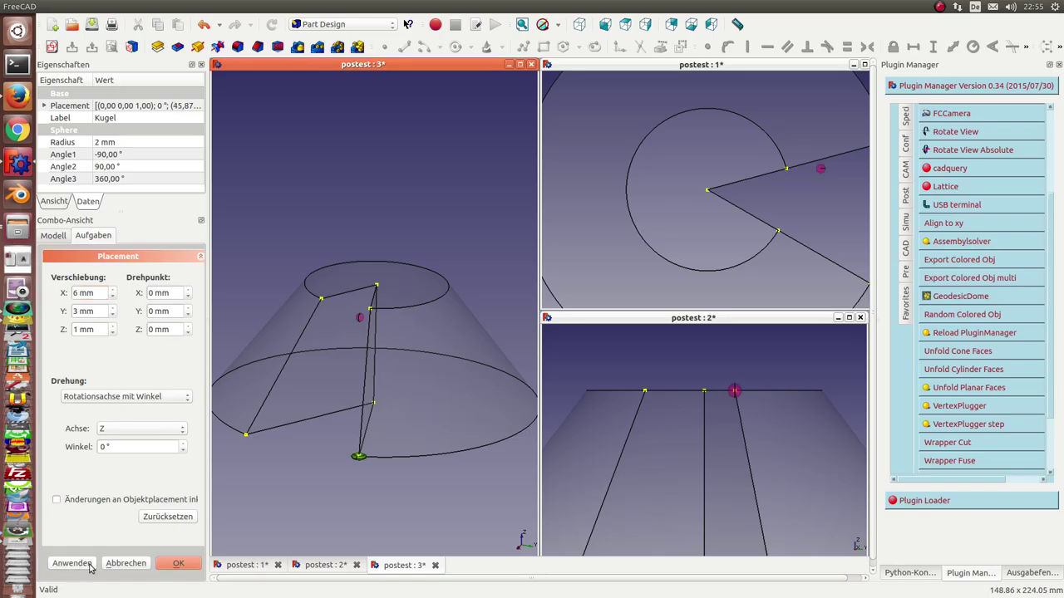
left_click(170, 566)
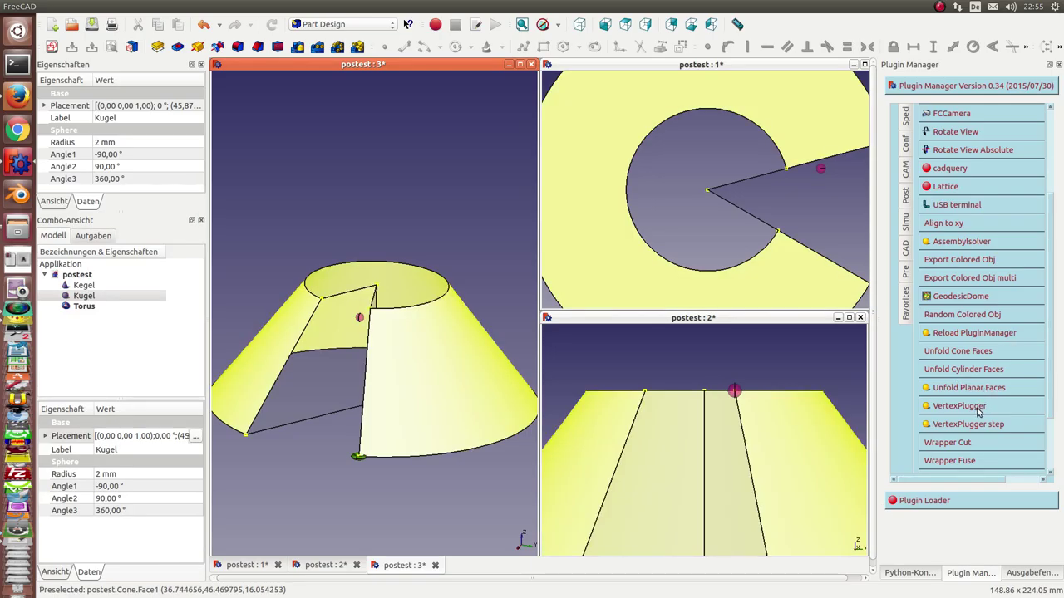
left_click(979, 407)
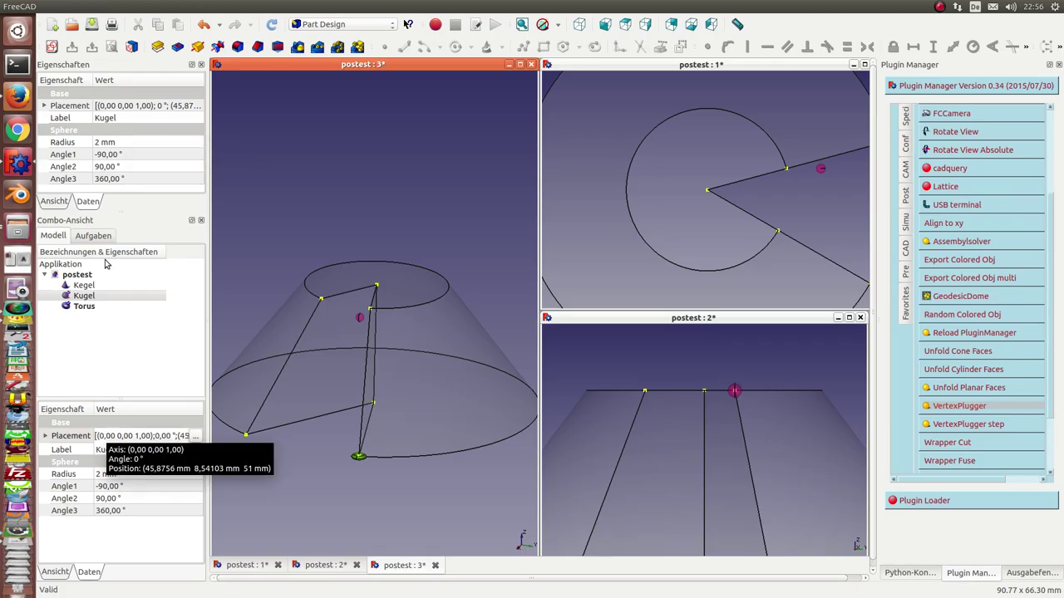
Raise Kegel's Height from 57 to 68 mm and run a VertexPlugger step
left_click(100, 287)
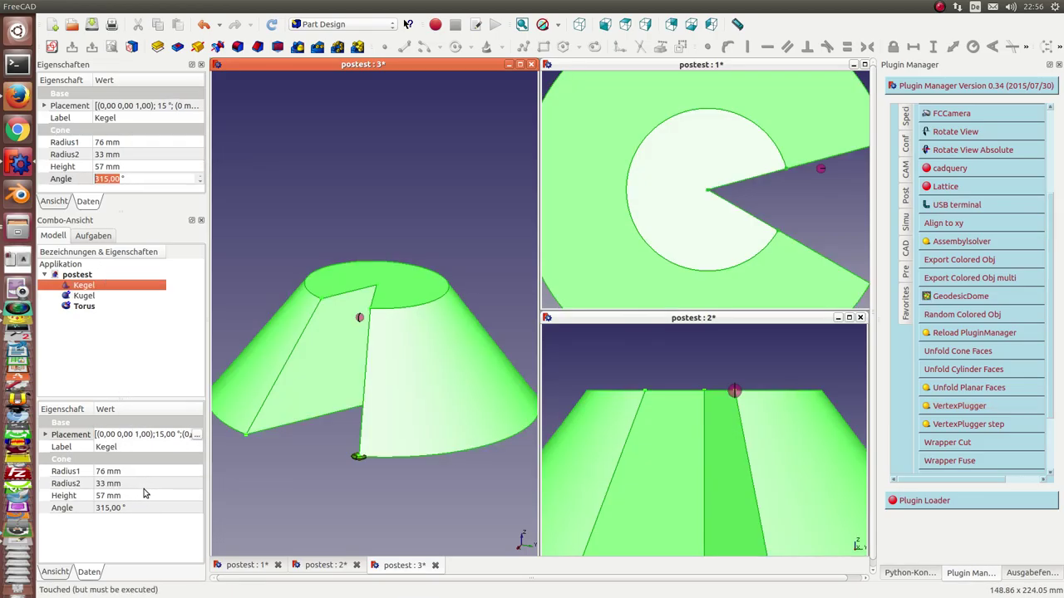
left_click(143, 494)
scroll(145, 492, "up", 2)
scroll(145, 492, "up", 4)
scroll(144, 490, "up", 5)
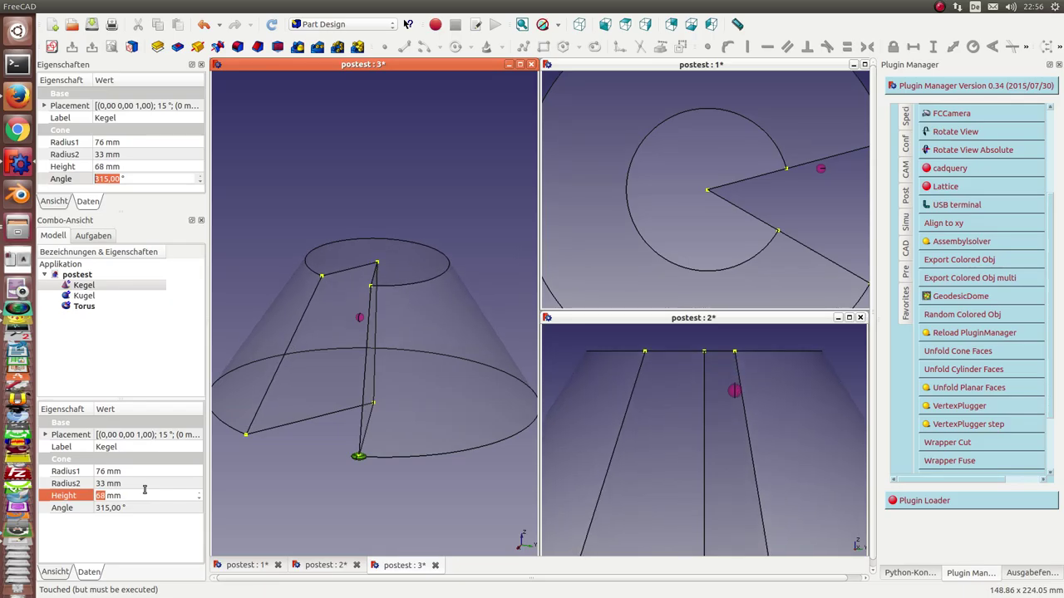
left_click(984, 425)
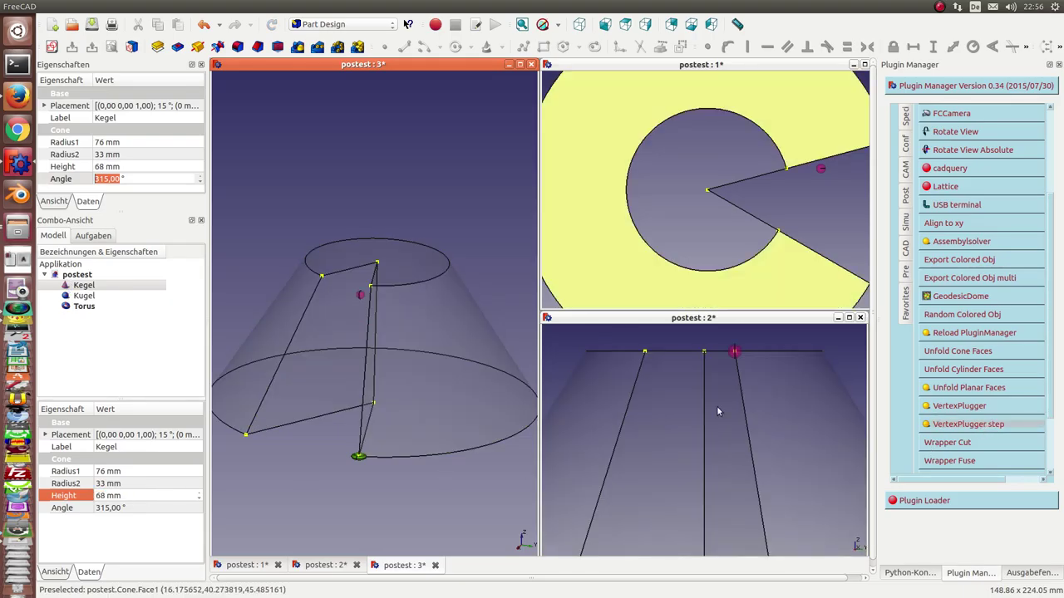